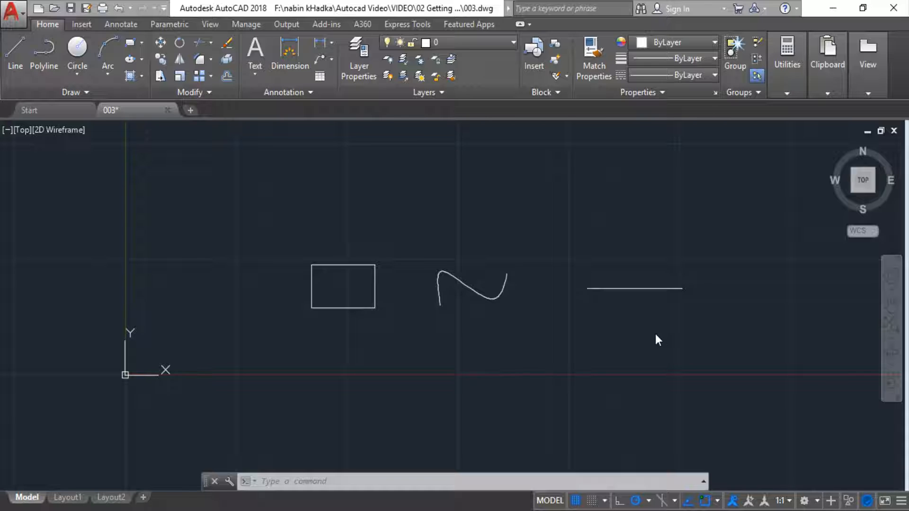
middle_click_drag(655, 327, 644, 327)
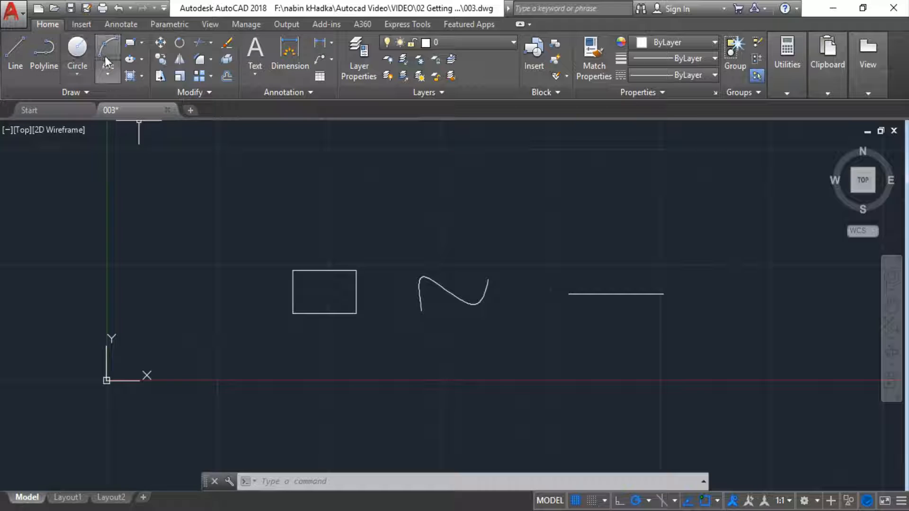
left_click(21, 64)
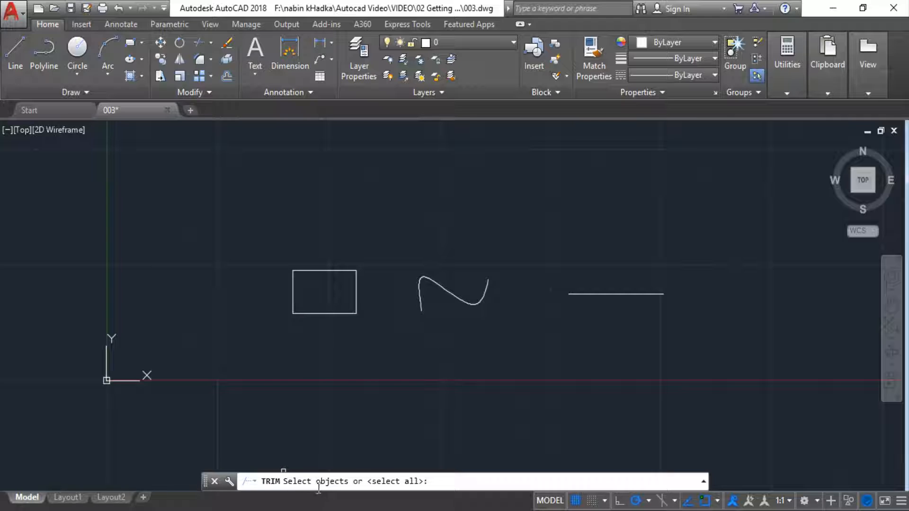
key("Escape")
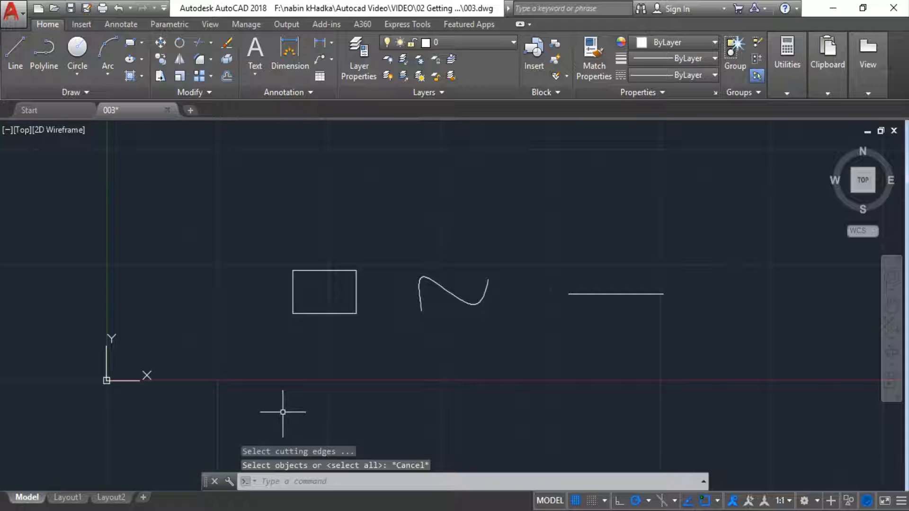
key("Return")
key("Escape")
key("Escape")
key("Escape")
key("Escape")
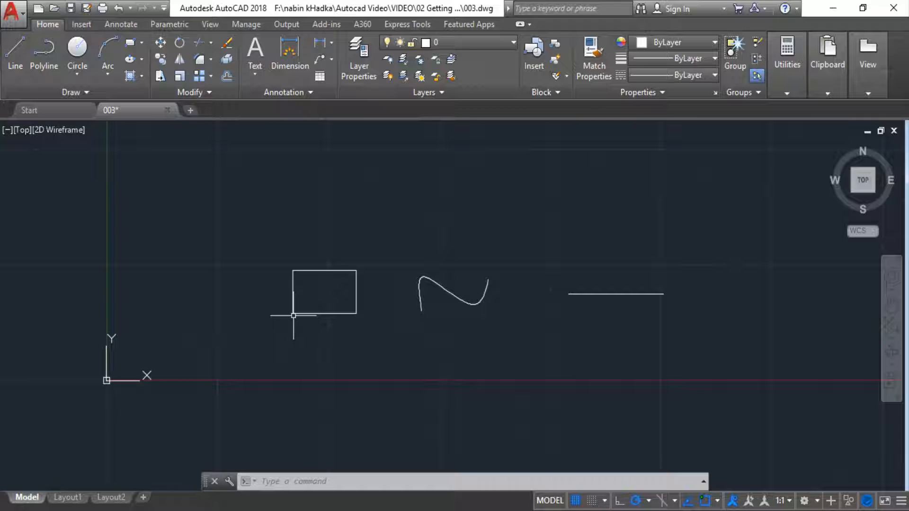
Step: Zoom in on the rectangle's lower-left corner, zoom back out and pan until the rectangle, curve and line are all in view
scroll(293, 315, "up", 10)
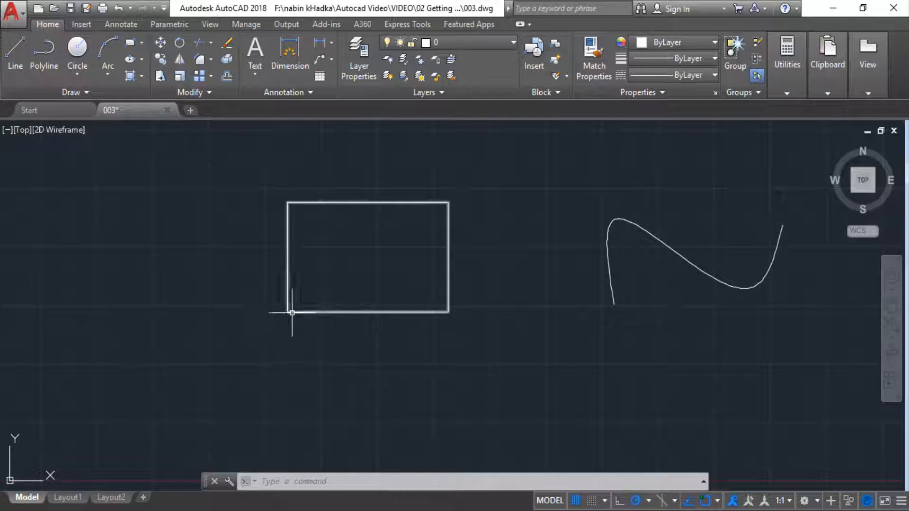
scroll(270, 321, "up", 8)
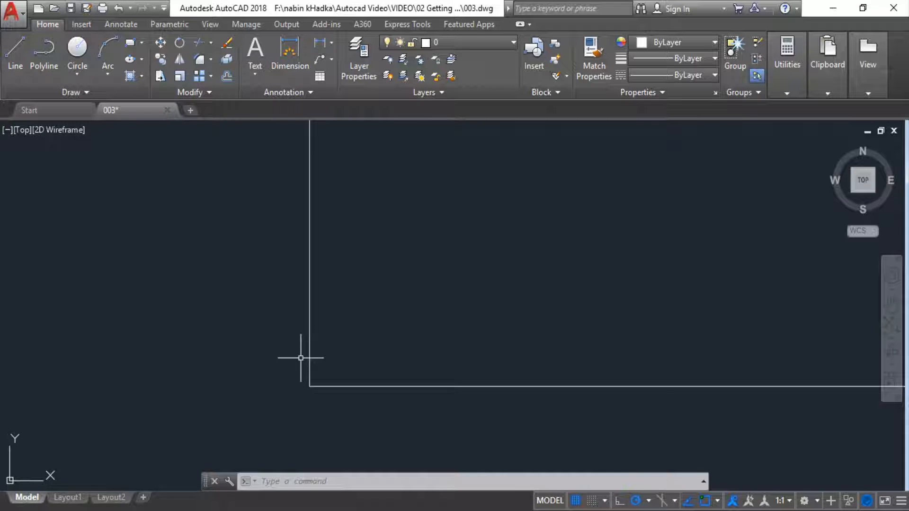
scroll(300, 358, "down", 4)
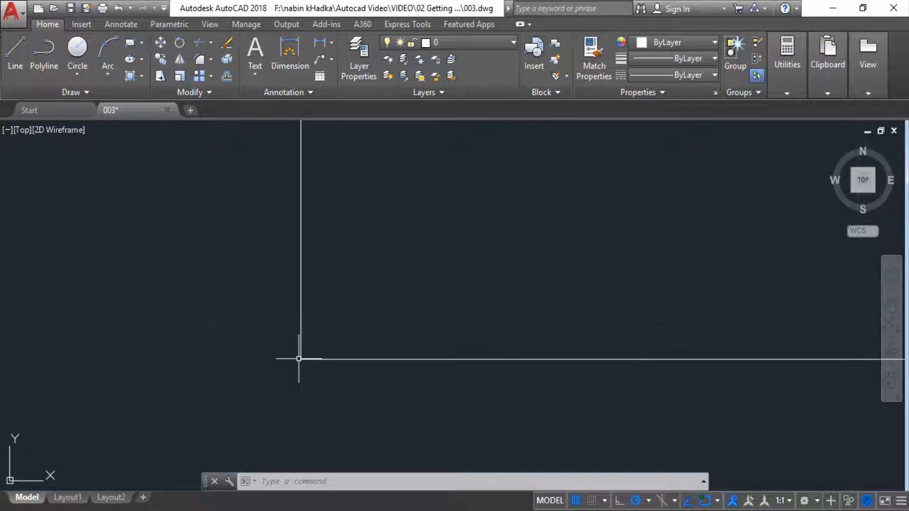
scroll(299, 358, "down", 4)
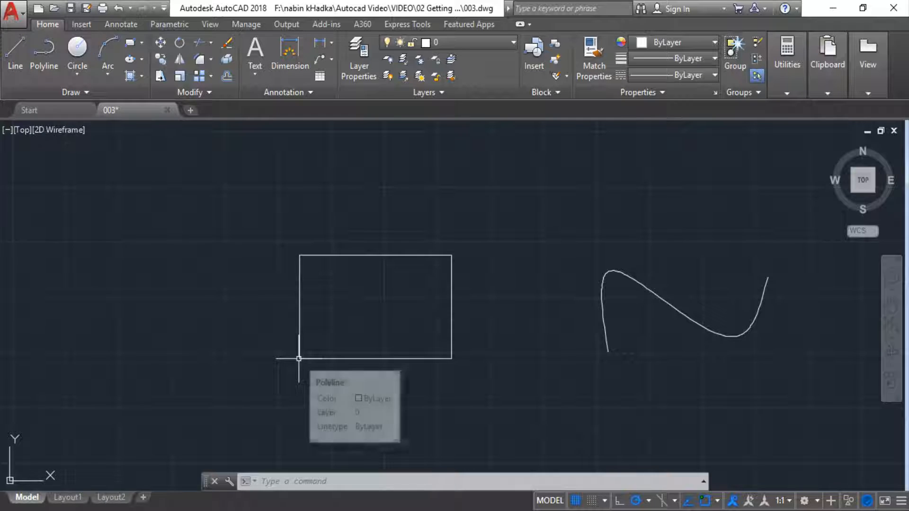
middle_click_drag(323, 361, 362, 300)
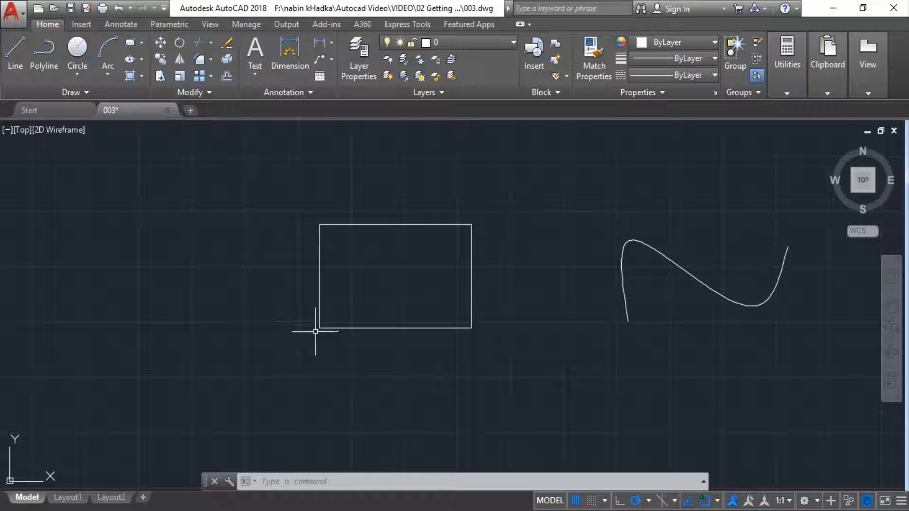
scroll(507, 275, "down", 2)
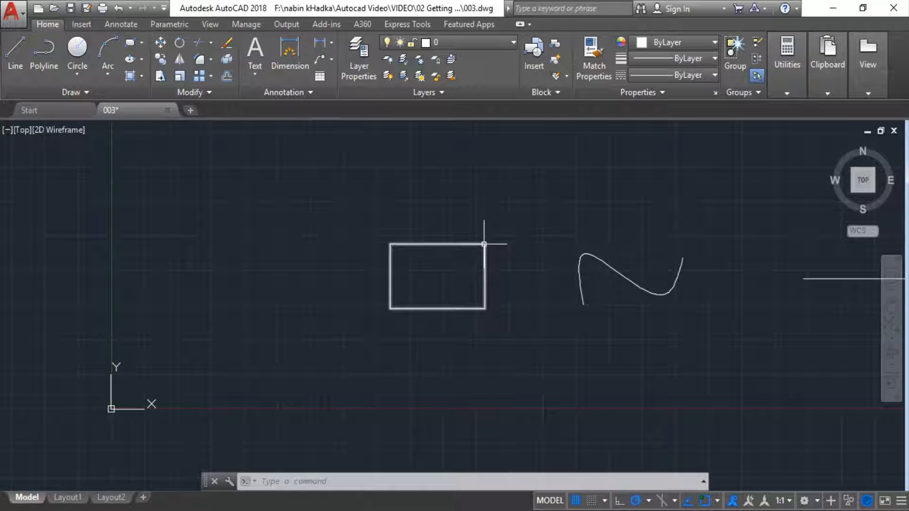
mouse_move(484, 244)
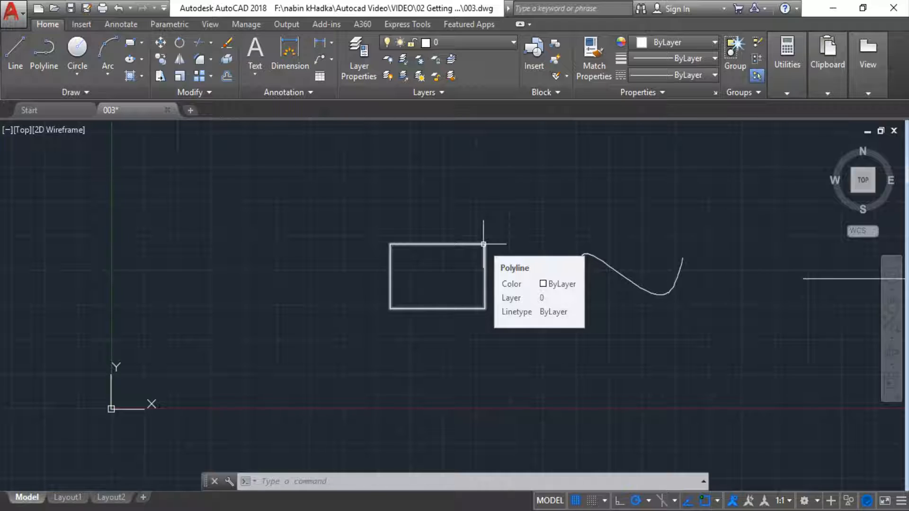
mouse_move(483, 244)
middle_mouse_down()
mouse_move(371, 270)
mouse_move(271, 314)
mouse_move(278, 258)
mouse_move(355, 307)
mouse_move(314, 366)
mouse_move(290, 260)
mouse_move(326, 245)
middle_mouse_up()
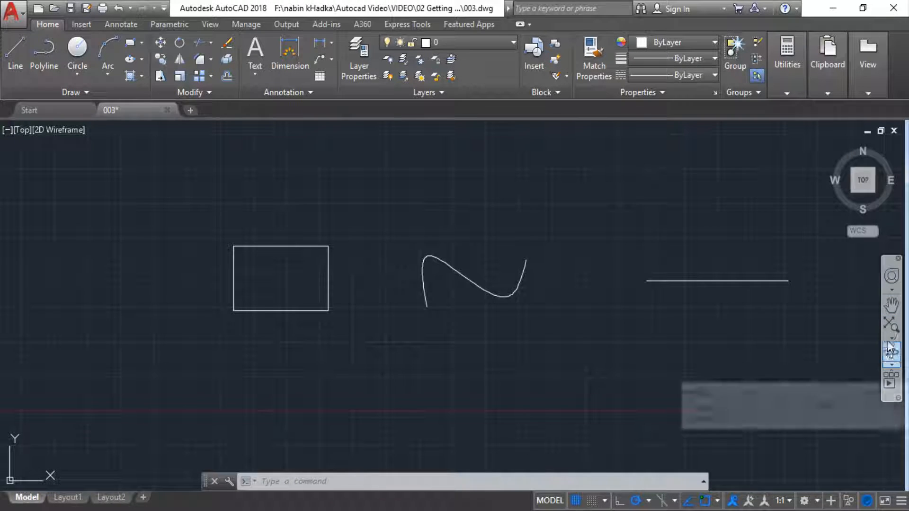
Step: Shift the view with the Pan tool and fit all objects in the window with Zoom Extents
left_click(892, 305)
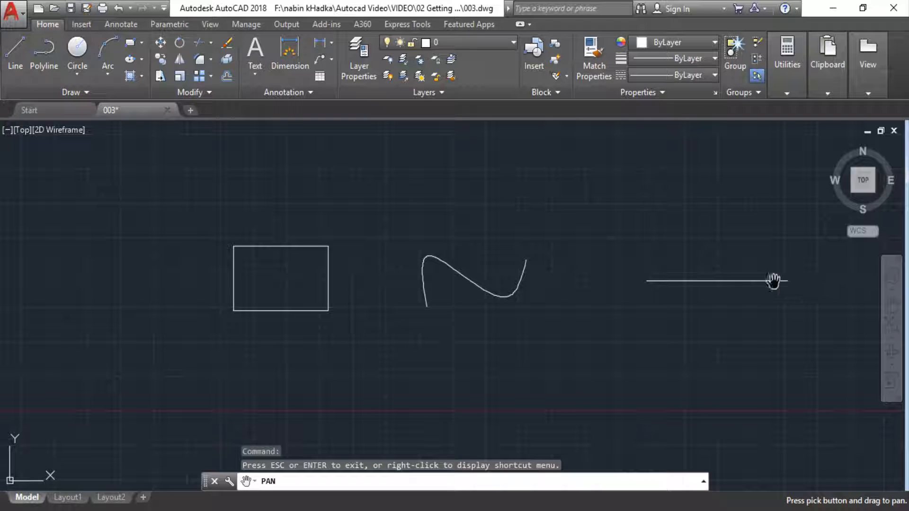
mouse_move(694, 263)
left_mouse_down()
mouse_move(621, 264)
mouse_move(639, 272)
mouse_move(603, 292)
mouse_move(638, 288)
mouse_move(625, 298)
mouse_move(631, 284)
left_mouse_up()
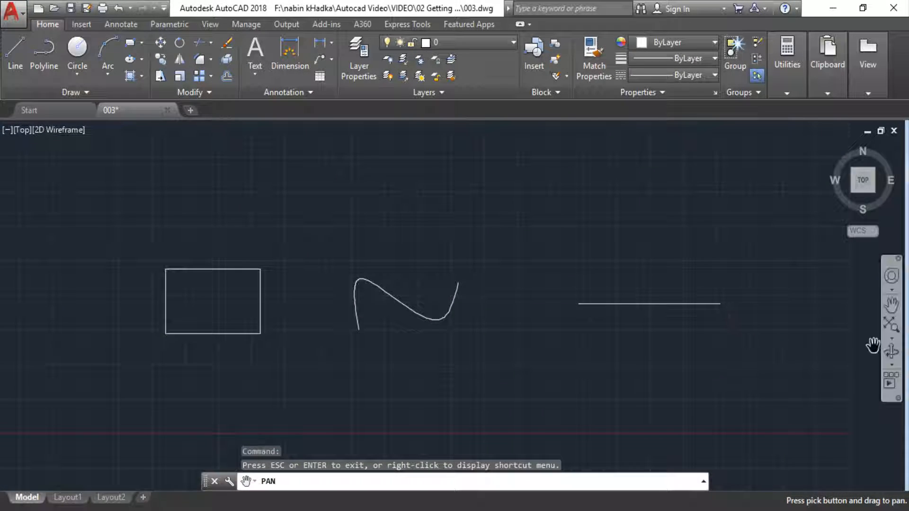
left_click(891, 326)
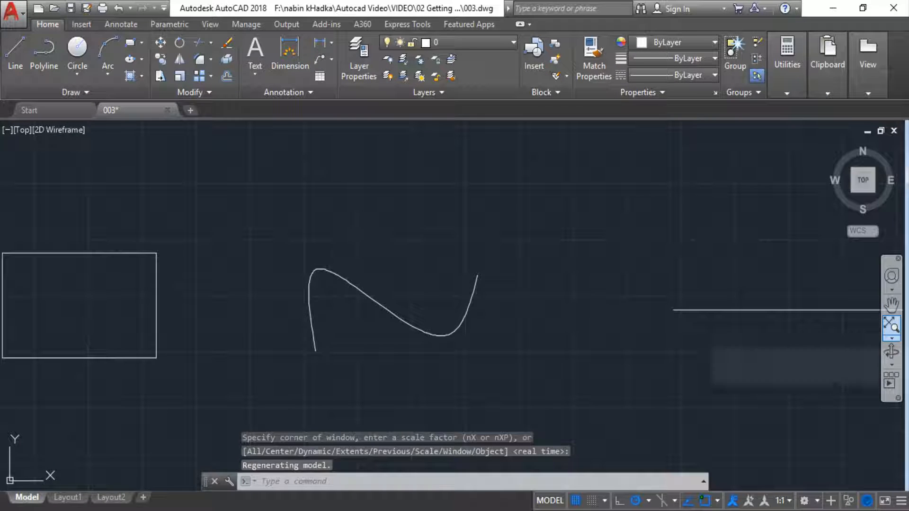
left_click(891, 339)
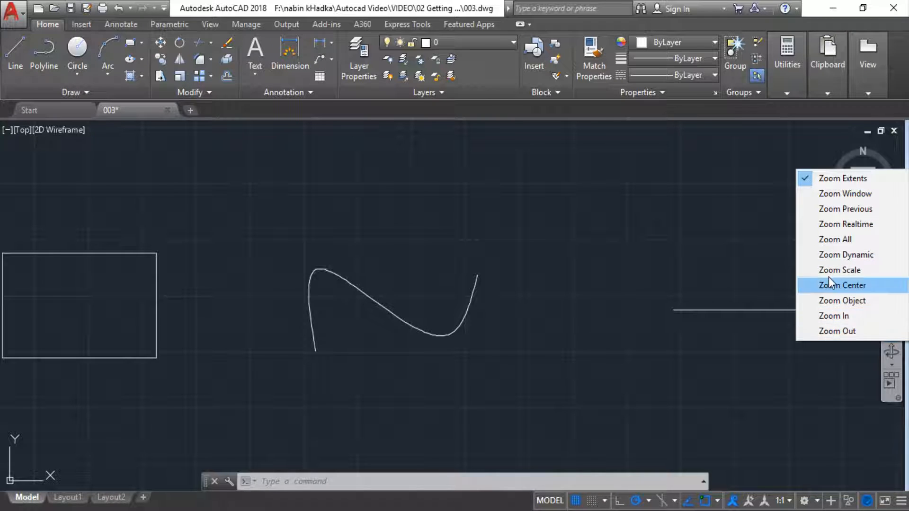
left_click(851, 179)
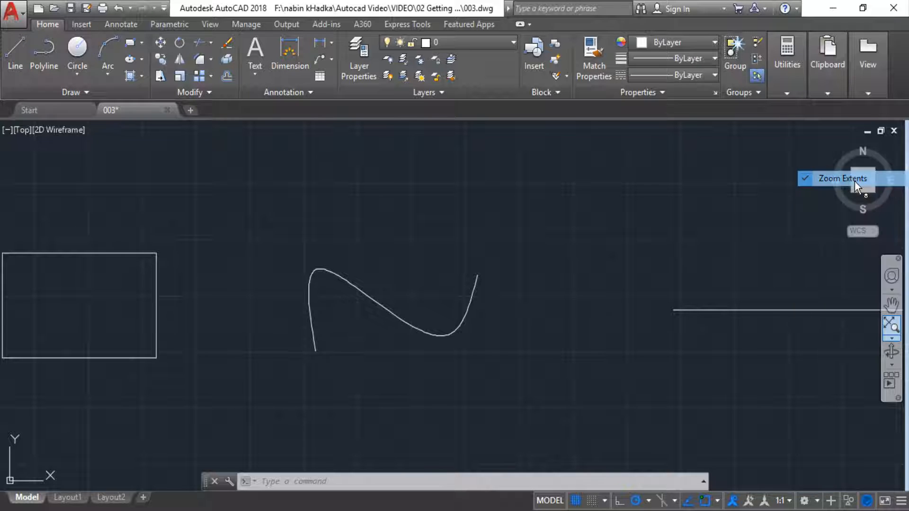
left_click(902, 336)
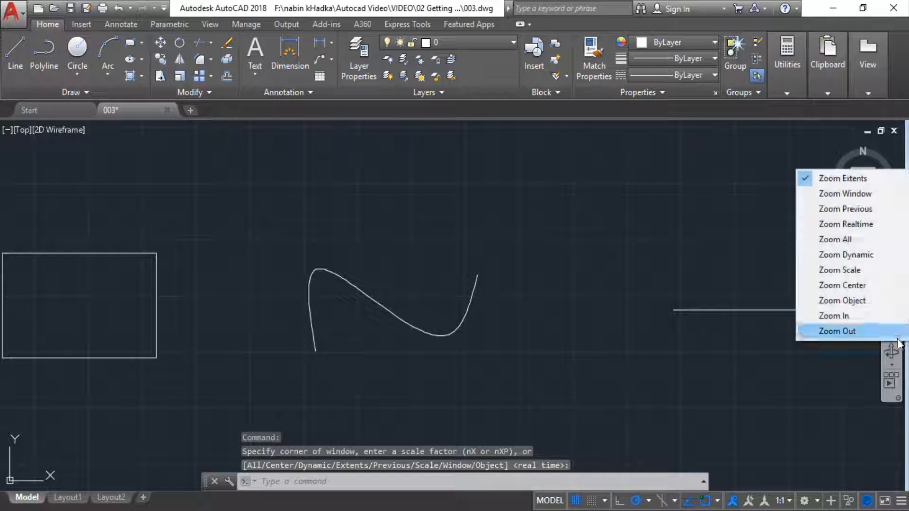
left_click(817, 180)
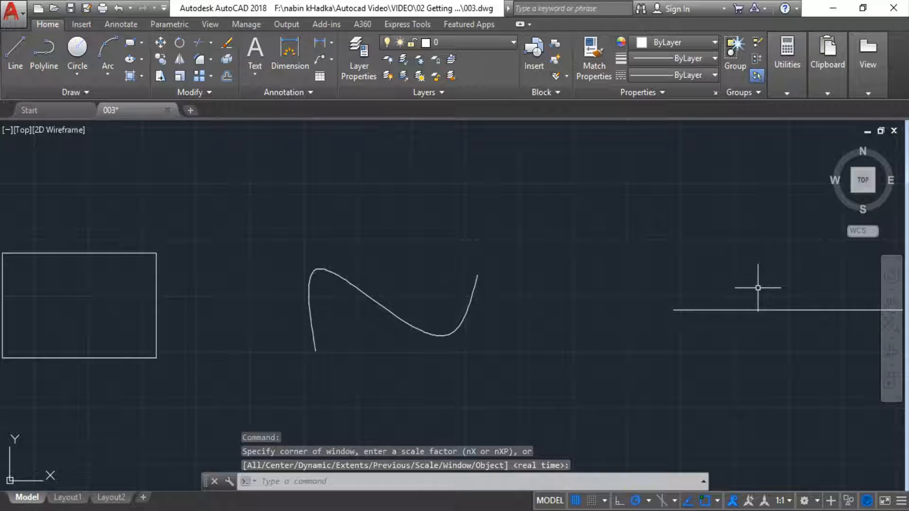
Step: Reduce the view once with Zoom Out and magnify the curve by framing it with Zoom Window
left_click(893, 339)
left_click(824, 330)
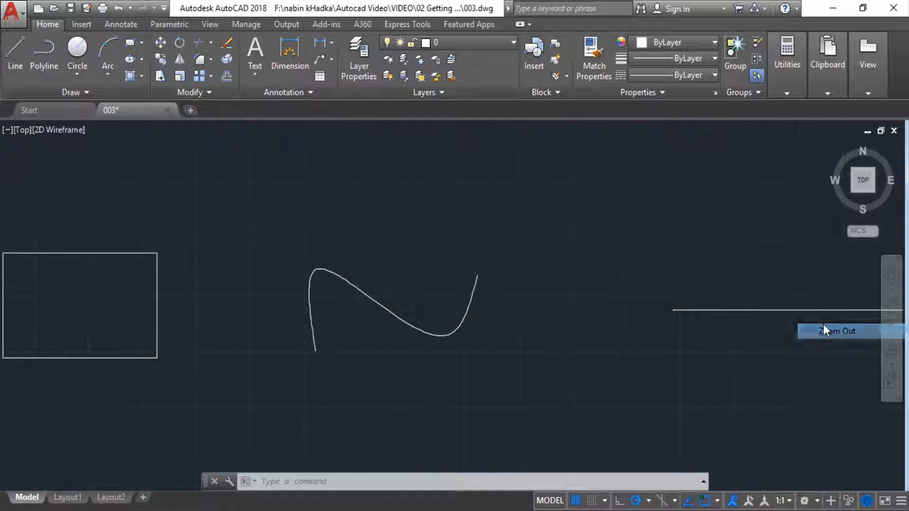
left_click(888, 340)
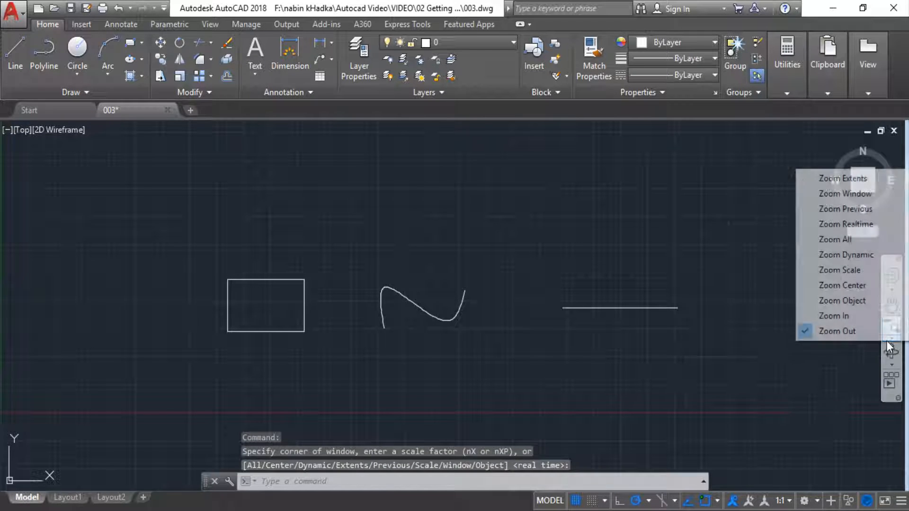
left_click(860, 200)
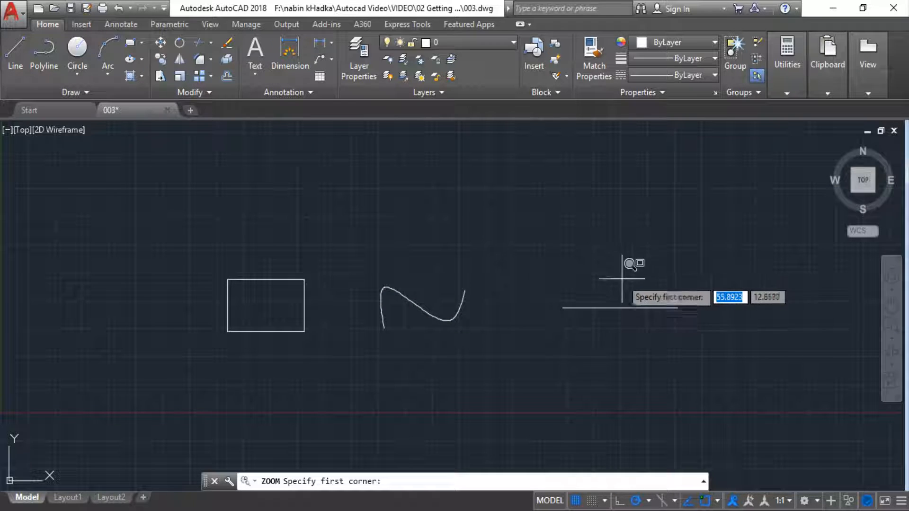
left_click(368, 266)
left_click(481, 335)
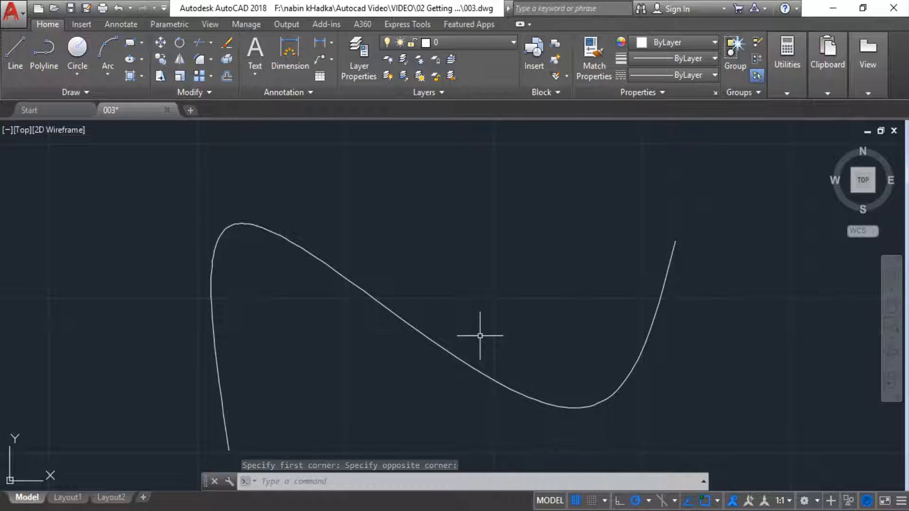
Step: Restore the view from before the magnified curve with Zoom Previous
middle_click(480, 335)
middle_click(480, 336)
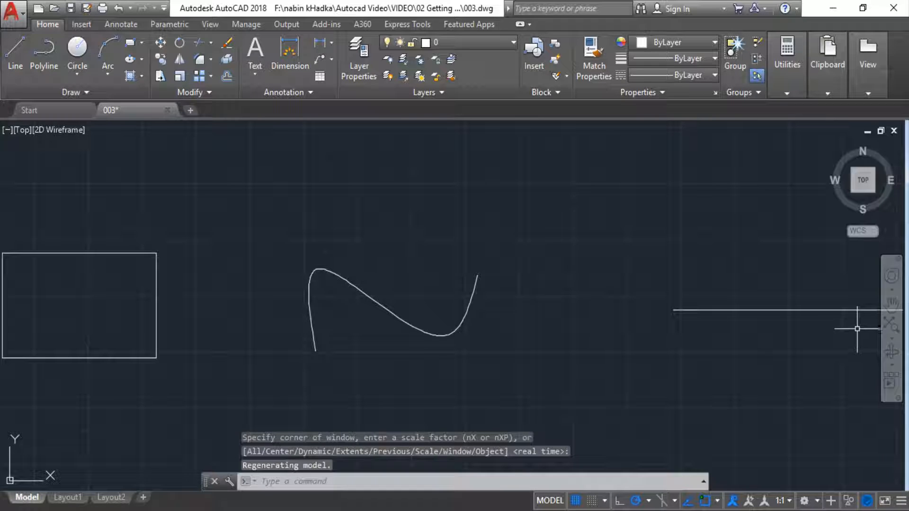
left_click(892, 331)
left_click(891, 340)
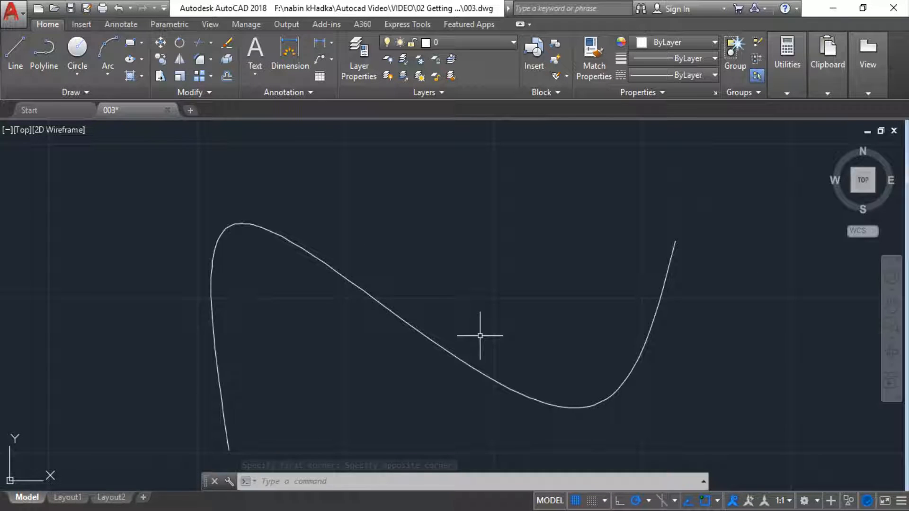
left_click(891, 339)
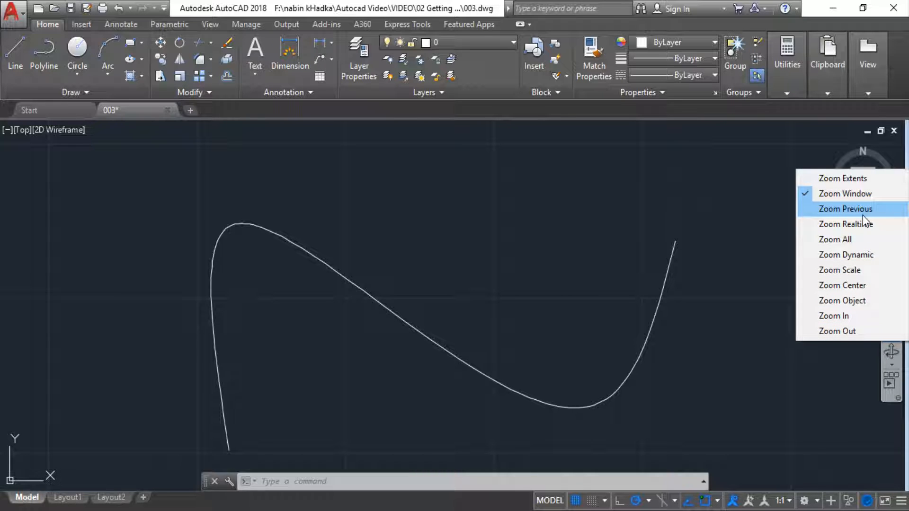
left_click(850, 216)
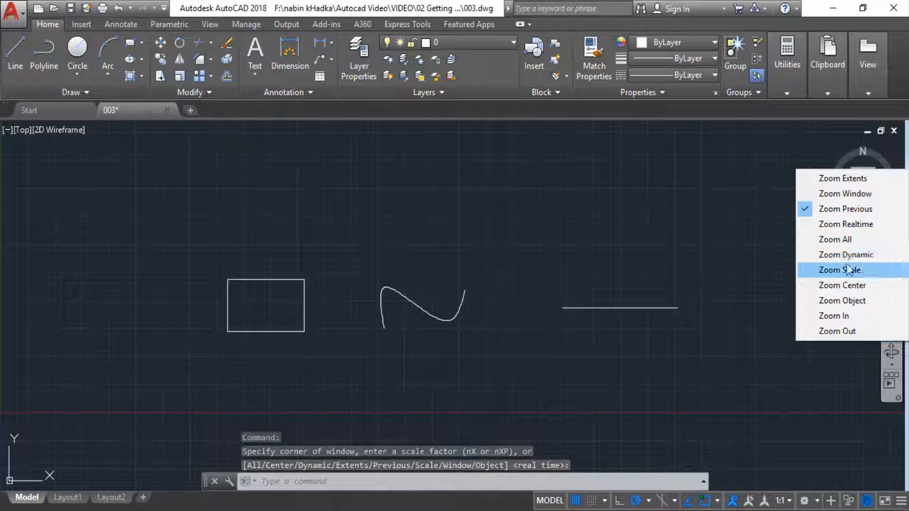
Step: Fill the view with the horizontal line using Zoom Object
left_click(826, 301)
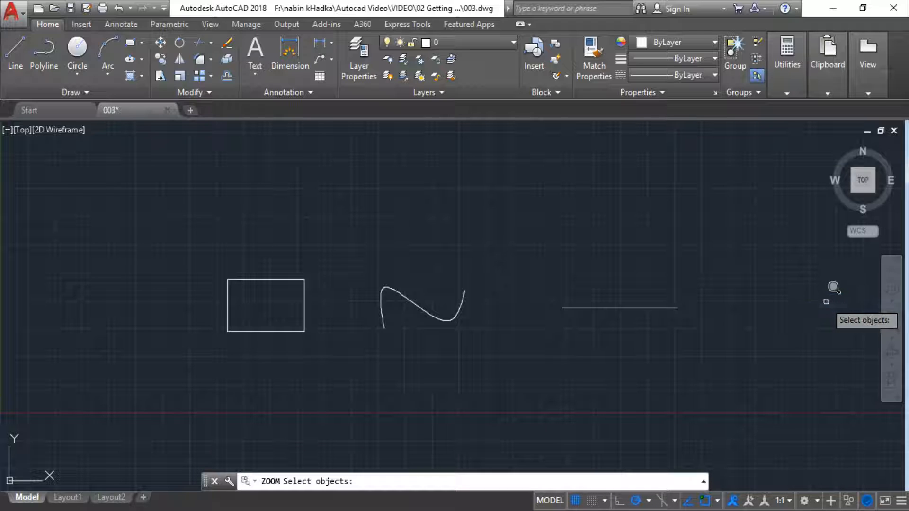
left_click(575, 309)
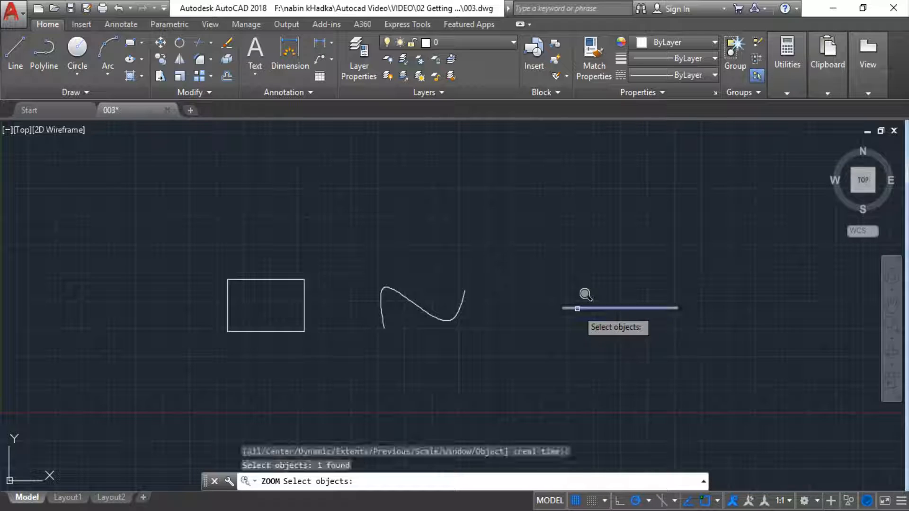
left_click(582, 307)
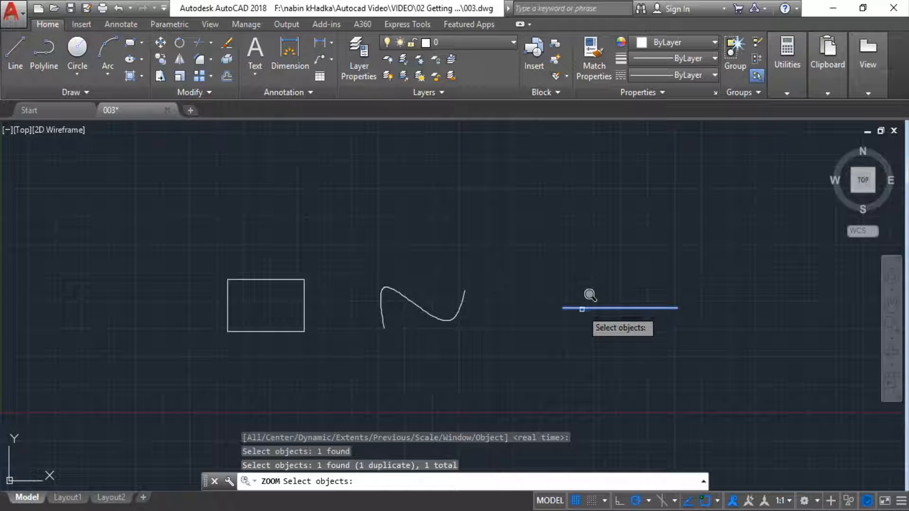
left_click(582, 309)
key("Return")
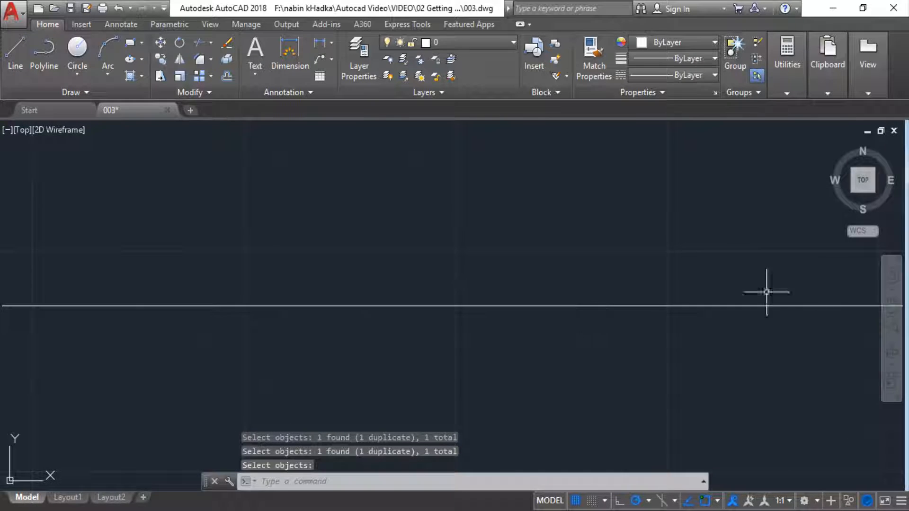
Step: Zoom back out to show all three objects and frame the curve with Zoom Window
scroll(704, 329, "down", 10)
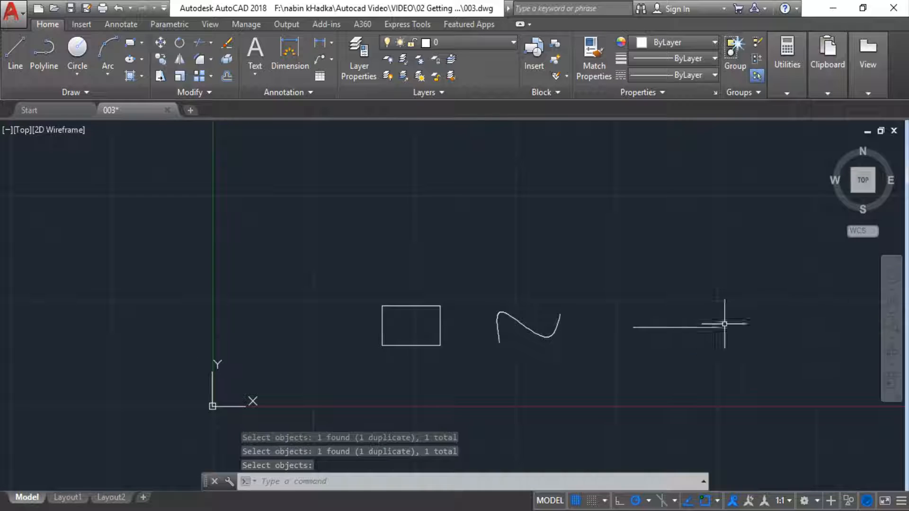
left_click(887, 334)
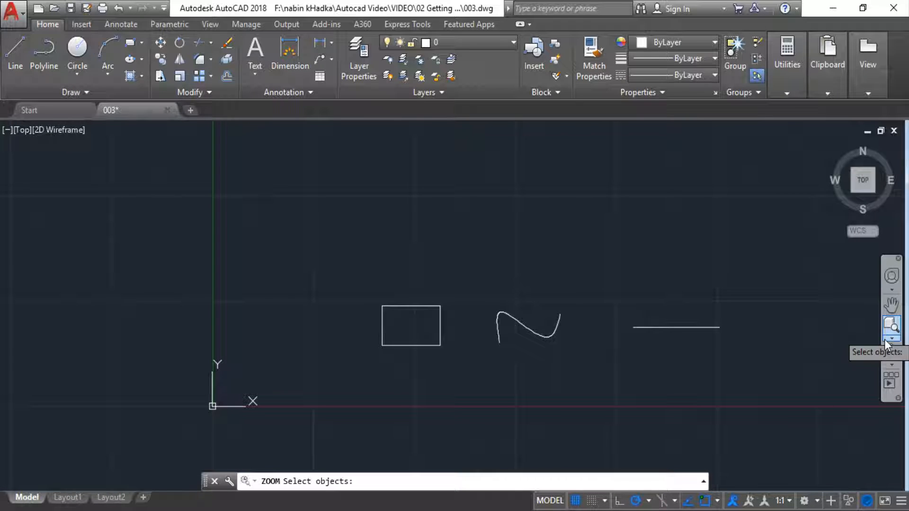
left_click(884, 340)
left_click(848, 332)
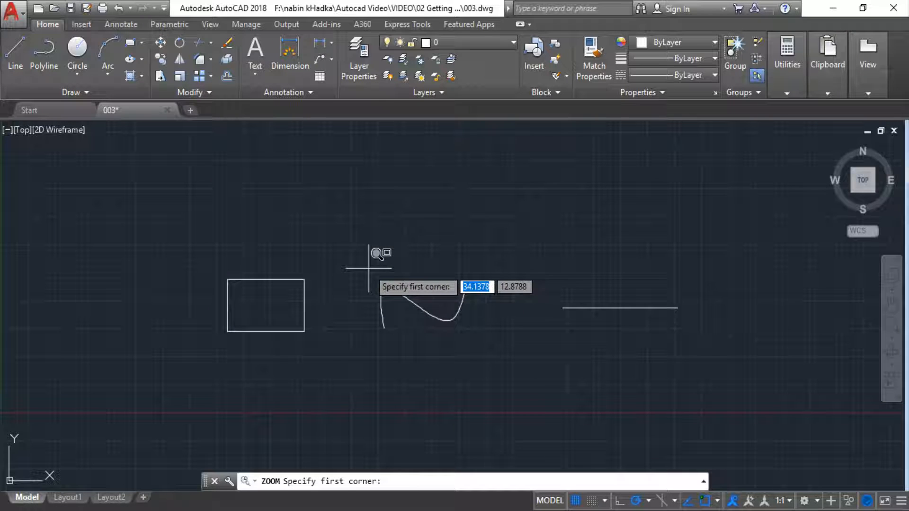
left_click(369, 268)
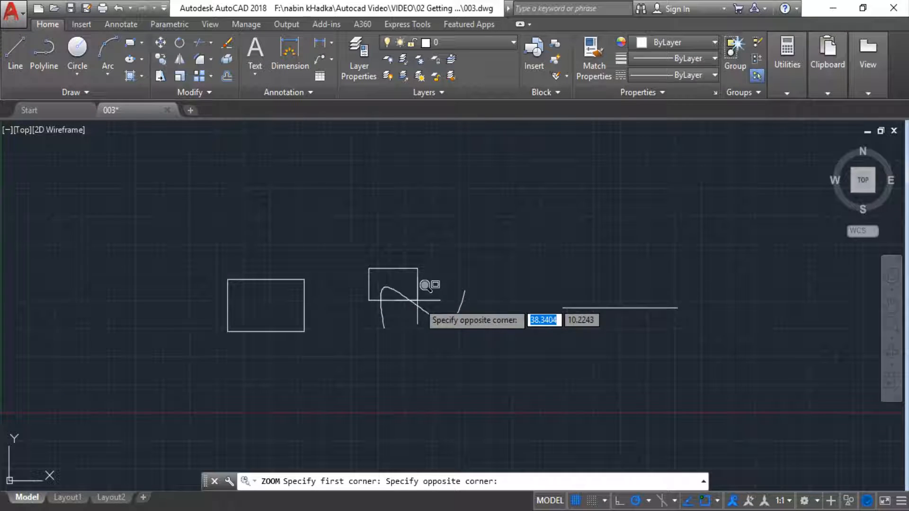
left_click(472, 334)
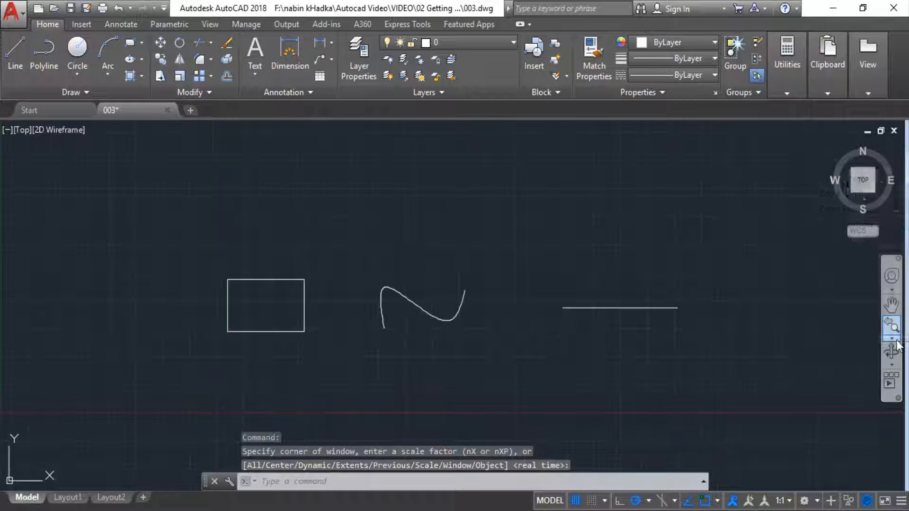
Step: Magnify the horizontal line to the full width of the view with Zoom Object
left_click(894, 341)
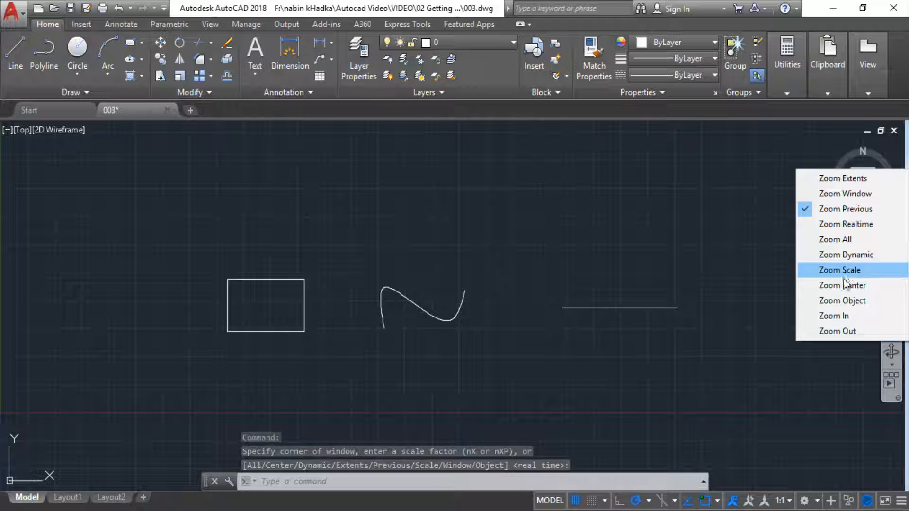
left_click(827, 301)
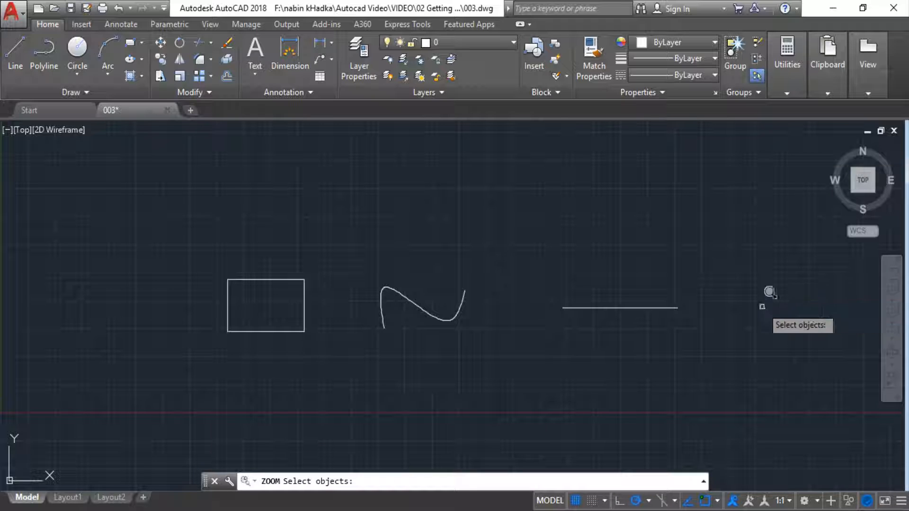
left_click(576, 309)
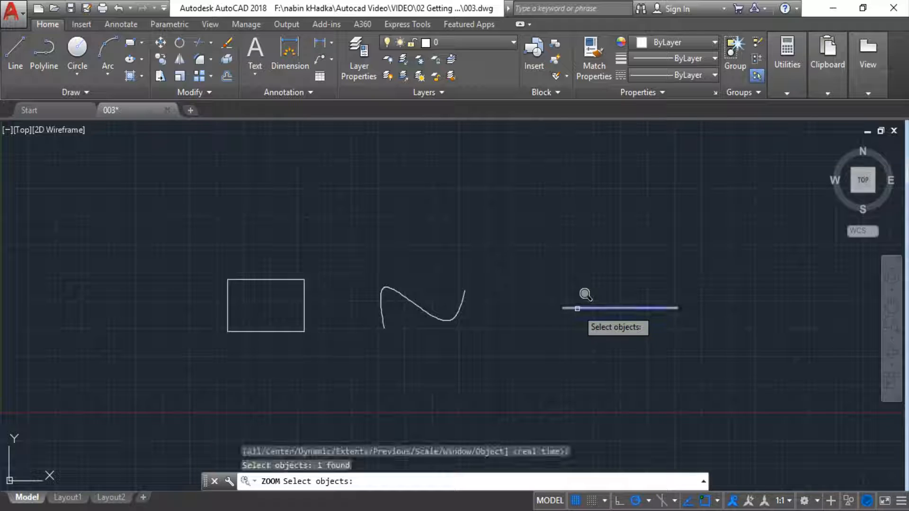
left_click(582, 307)
left_click(582, 309)
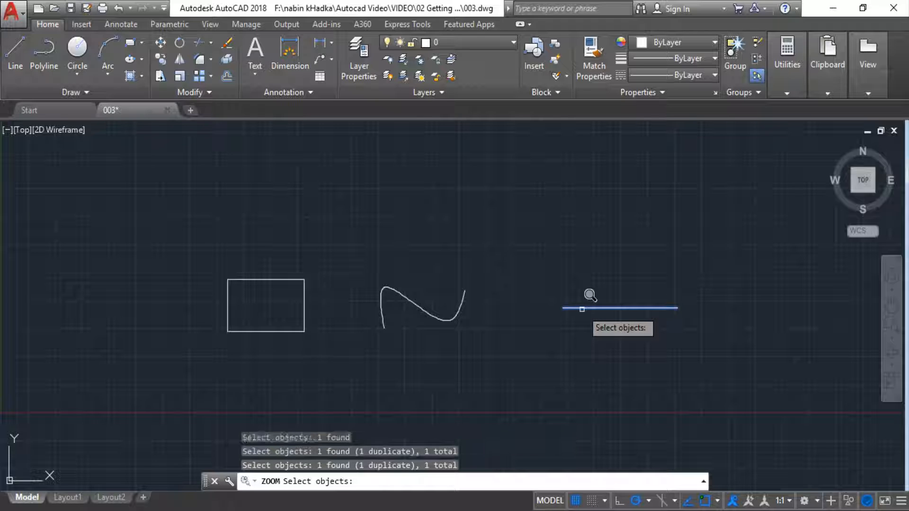
key("Return")
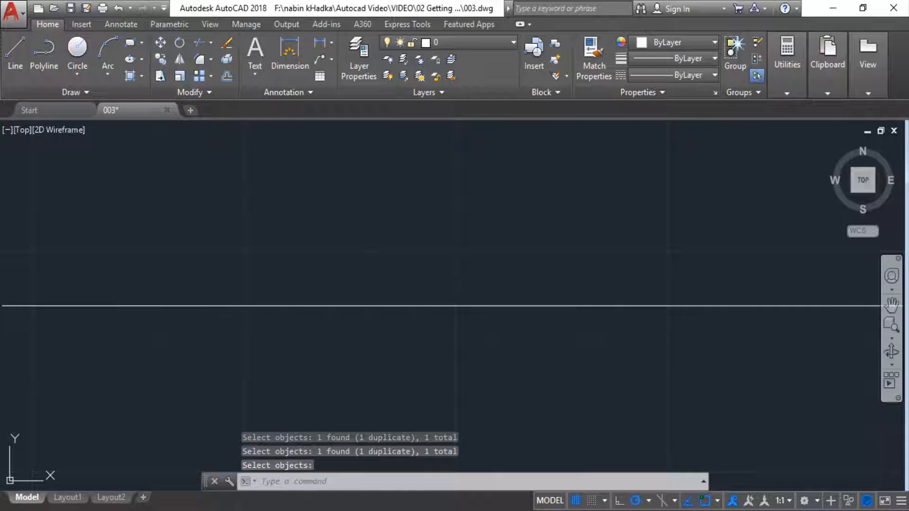
Step: Zoom back out until the rectangle, curve and horizontal line are all in view
scroll(700, 321, "down", 8)
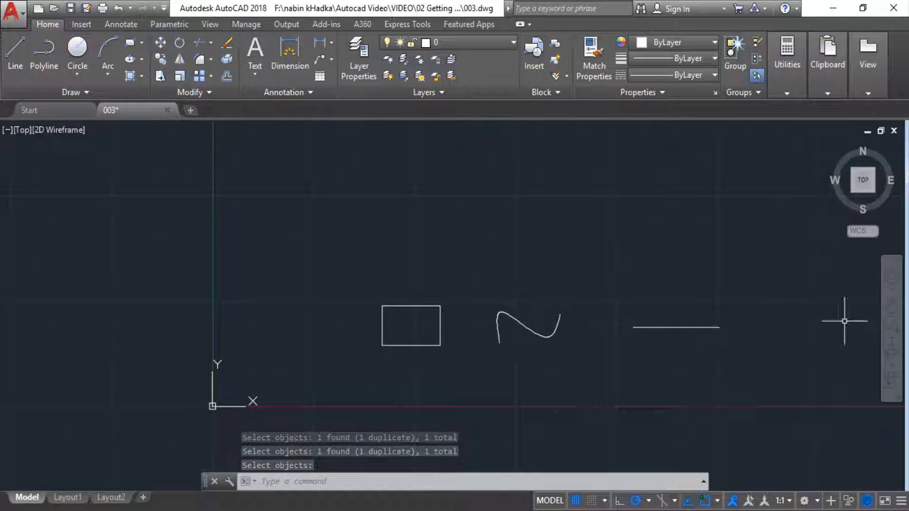
left_click(889, 337)
left_click(883, 339)
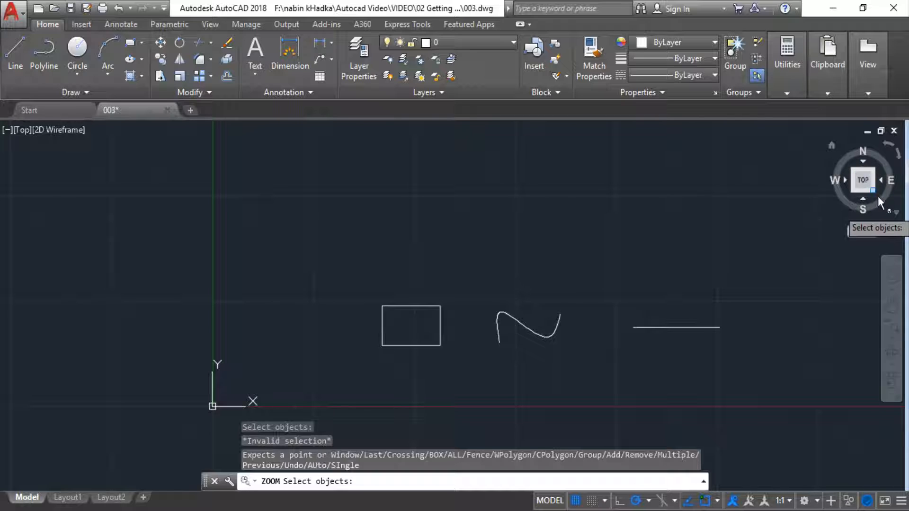
Step: Rotate the view in 3D with the Orbit tool to a tilted angle and exit the tool
left_click(893, 369)
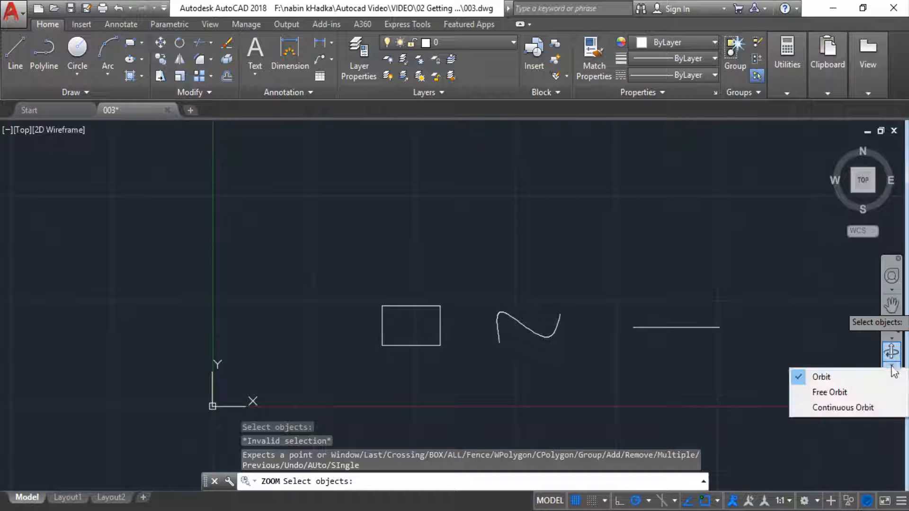
left_click(836, 376)
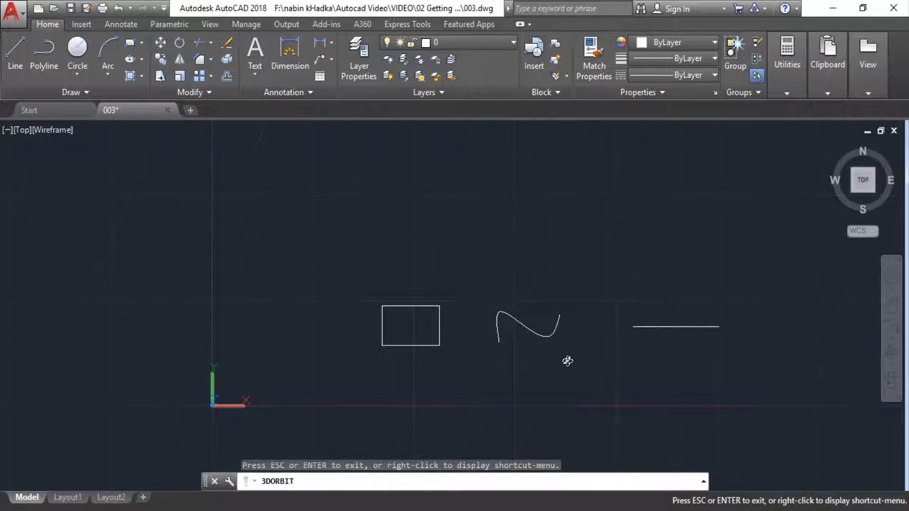
left_click_drag(567, 361, 611, 230)
left_click_drag(613, 341, 681, 382)
left_click_drag(761, 415, 702, 327)
left_click_drag(650, 431, 613, 391)
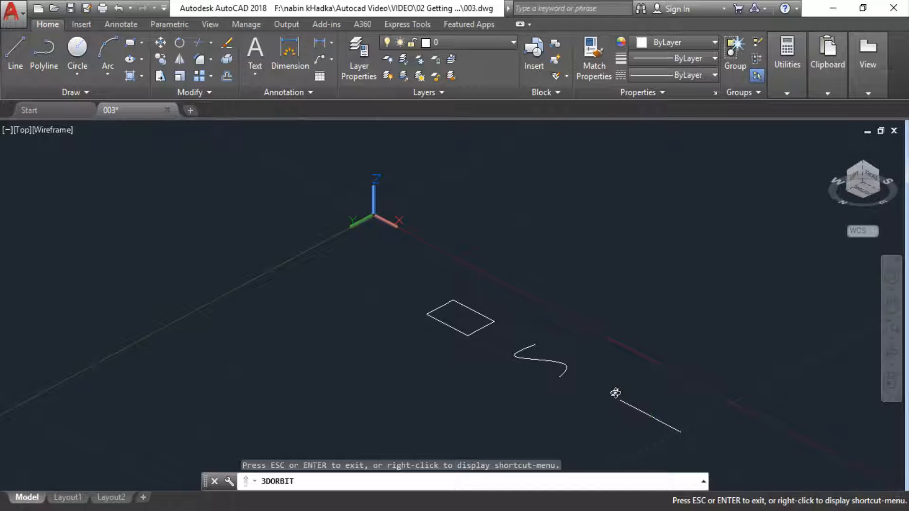
key("Escape")
key("Escape")
key("Escape")
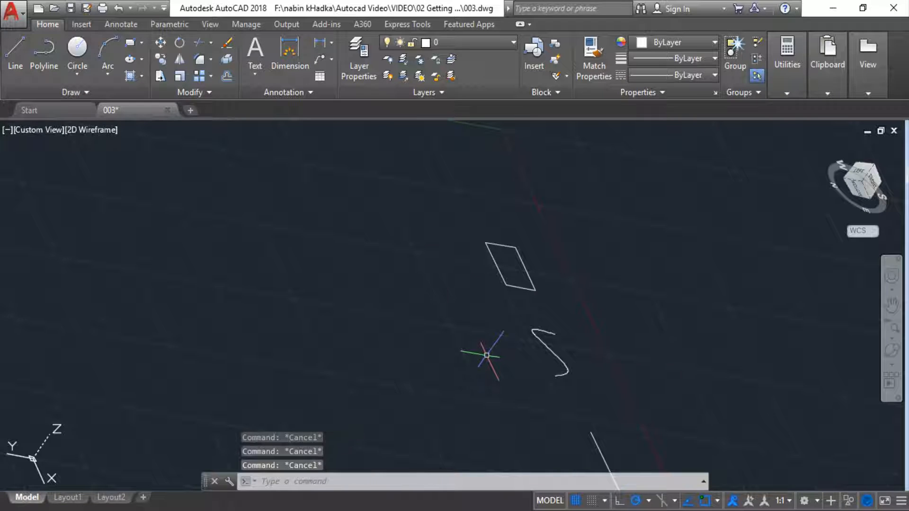
left_click_drag(608, 367, 556, 332)
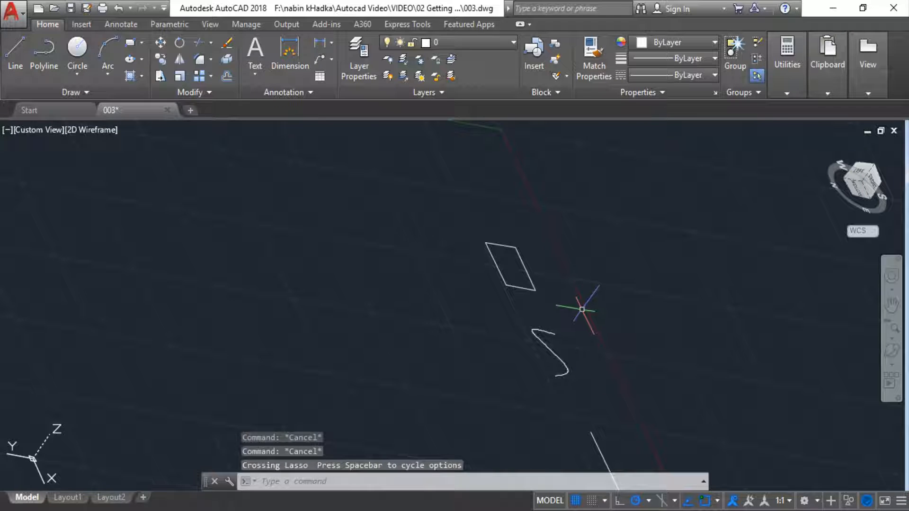
key("Escape")
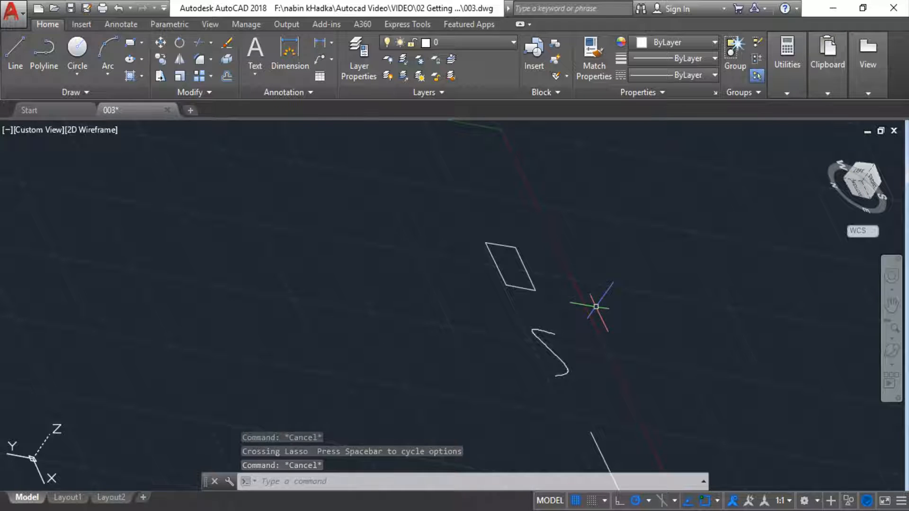
mouse_move(612, 321)
left_mouse_down()
mouse_move(592, 294)
mouse_move(549, 316)
left_mouse_up()
middle_click_drag(584, 313, 805, 369, "shift")
Step: Rotate the view around the objects with Free Orbit and end the active commands
left_click(899, 368)
left_click(829, 392)
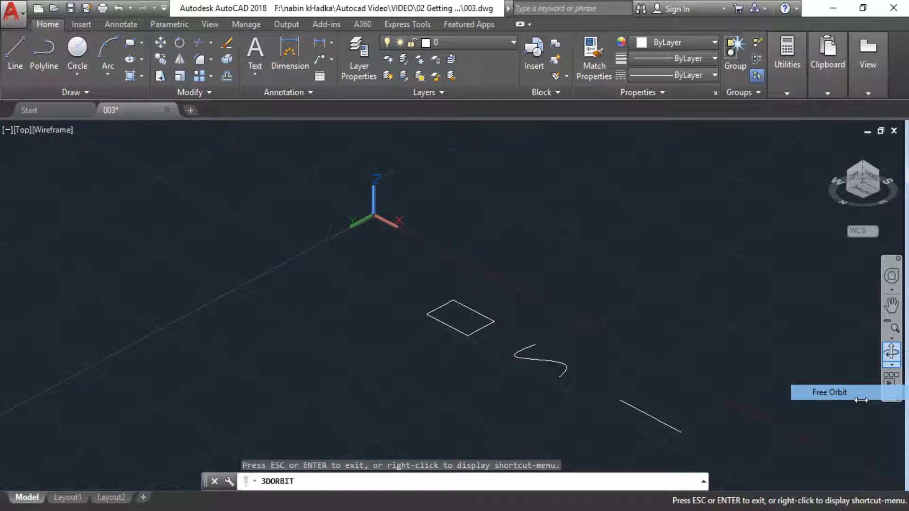
left_click_drag(635, 375, 494, 367)
key("Escape")
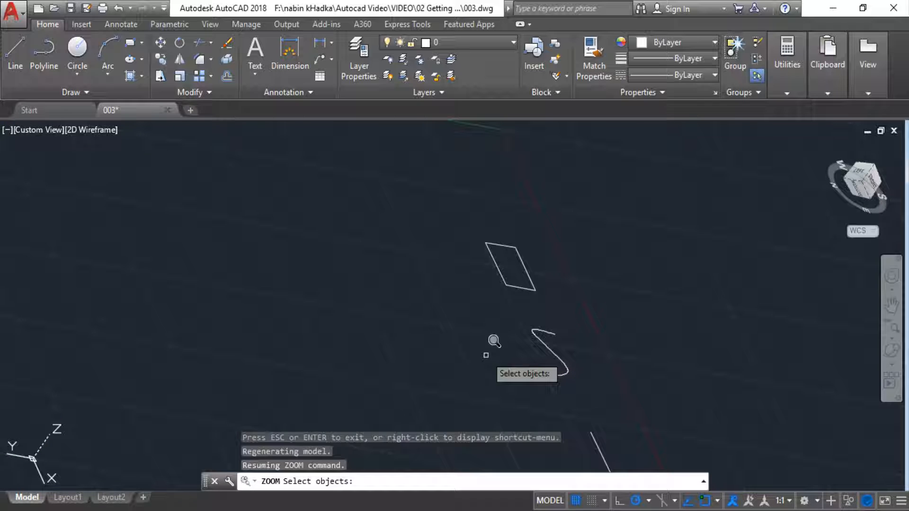
key("Escape")
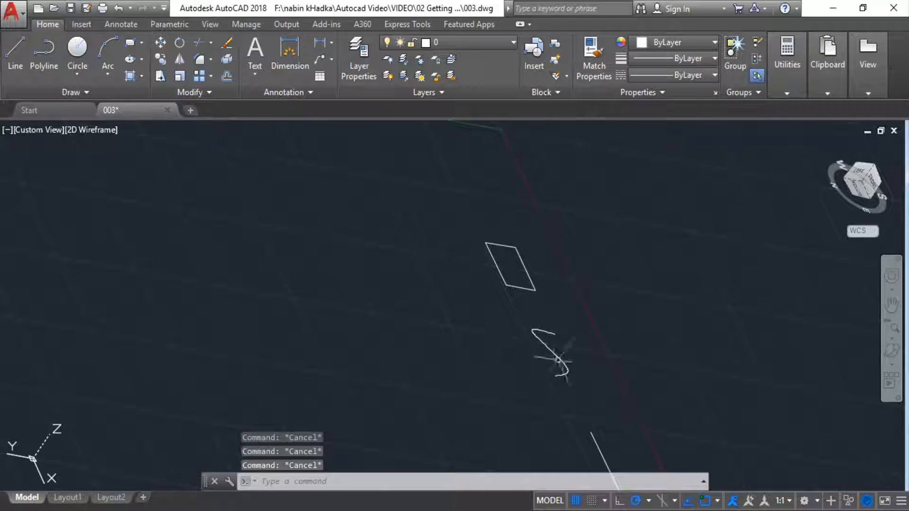
left_click_drag(607, 368, 548, 335)
key("Escape")
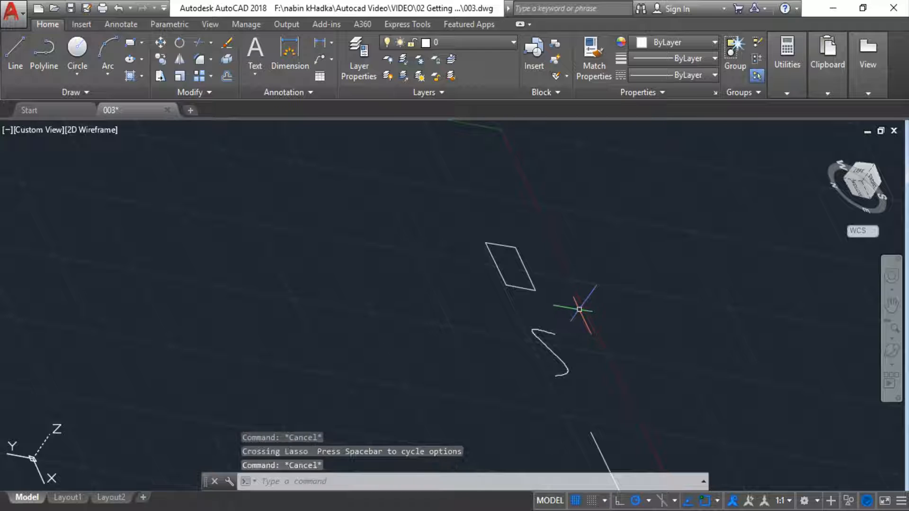
Step: Orbit the tilted view to a low, near-front angle on the three objects
key("Return")
mouse_move(635, 376)
left_mouse_down()
mouse_move(645, 337)
mouse_move(596, 254)
mouse_move(595, 311)
mouse_move(554, 414)
mouse_move(574, 402)
mouse_move(568, 325)
mouse_move(510, 301)
mouse_move(495, 367)
mouse_move(665, 388)
mouse_move(623, 266)
mouse_move(558, 266)
mouse_move(581, 389)
mouse_move(557, 415)
mouse_move(577, 341)
mouse_move(517, 288)
mouse_move(516, 356)
mouse_move(495, 372)
mouse_move(714, 394)
mouse_move(641, 360)
mouse_move(638, 286)
mouse_move(542, 241)
mouse_move(591, 376)
mouse_move(540, 420)
mouse_move(580, 355)
mouse_move(530, 287)
mouse_move(520, 341)
mouse_move(495, 372)
left_mouse_up()
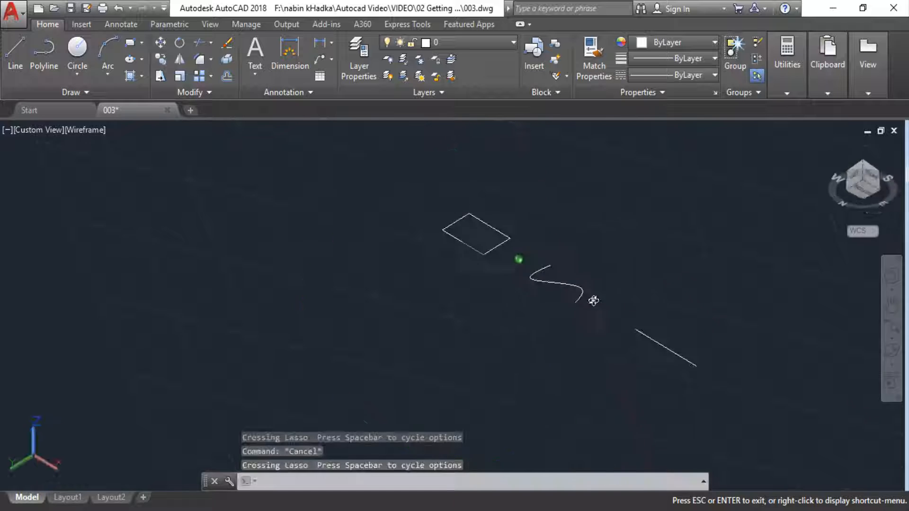
mouse_move(593, 300)
middle_mouse_down("shift")
mouse_move(593, 269)
mouse_move(583, 308)
mouse_move(533, 377)
mouse_move(532, 343)
mouse_move(533, 363)
mouse_move(558, 371)
mouse_move(706, 369)
middle_mouse_up("shift")
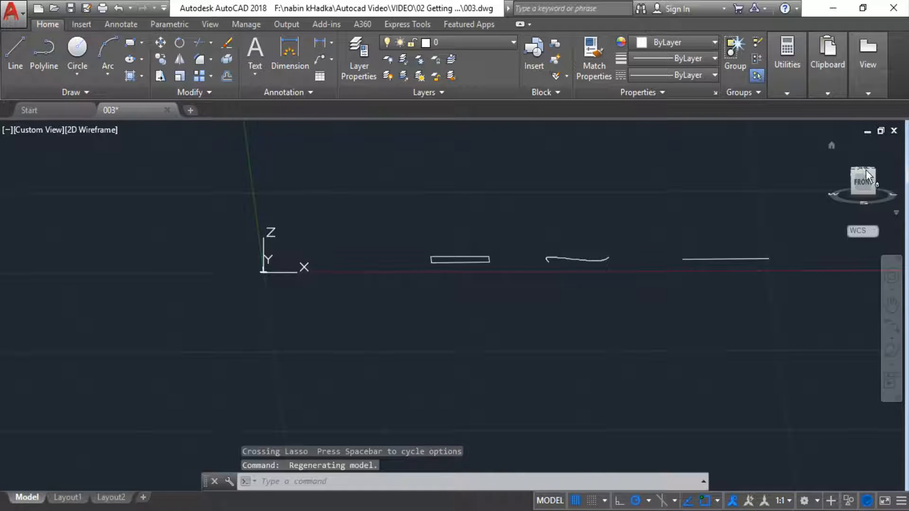
Step: Switch to the inverted Top view, the Back view and the Bottom view with the ViewCube
left_click(866, 171)
left_click(867, 176)
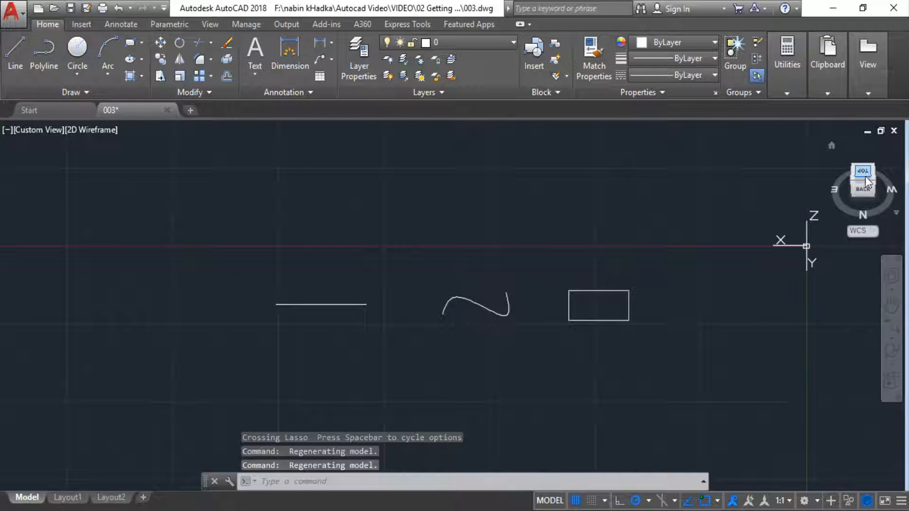
left_click(866, 178)
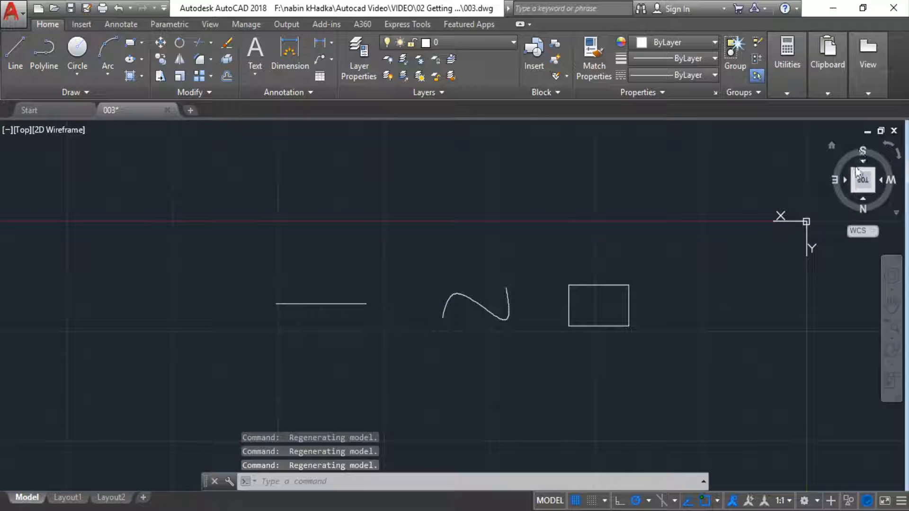
left_click(865, 209)
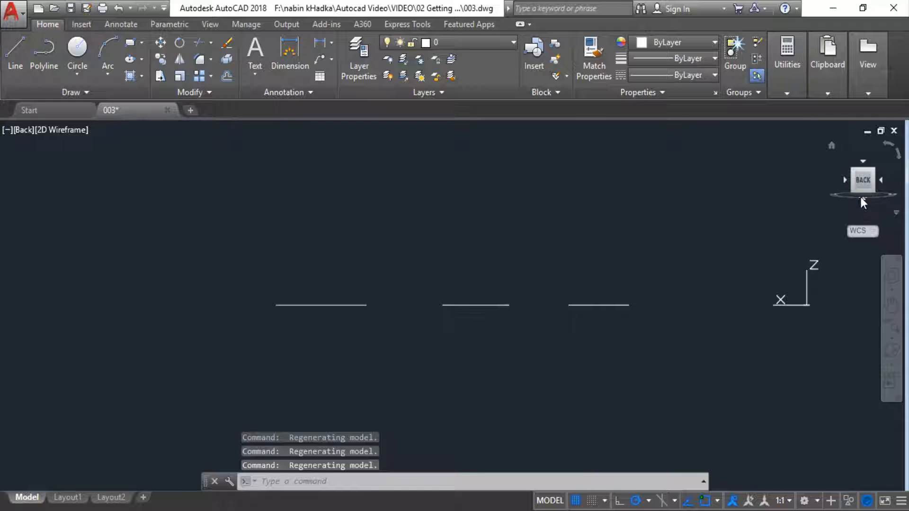
left_click(862, 199)
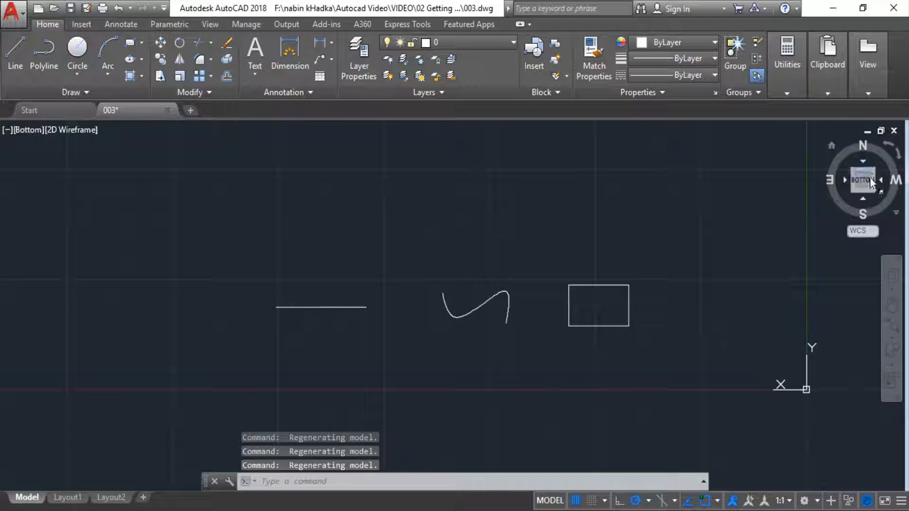
Step: Return through the Back, inverted Top and Front views to the upright Top view with the ViewCube
left_click(867, 168)
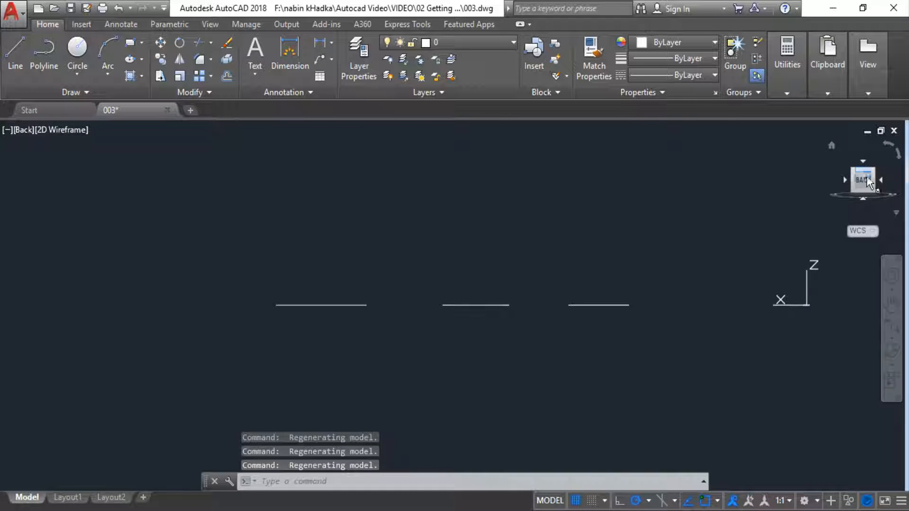
left_click(863, 164)
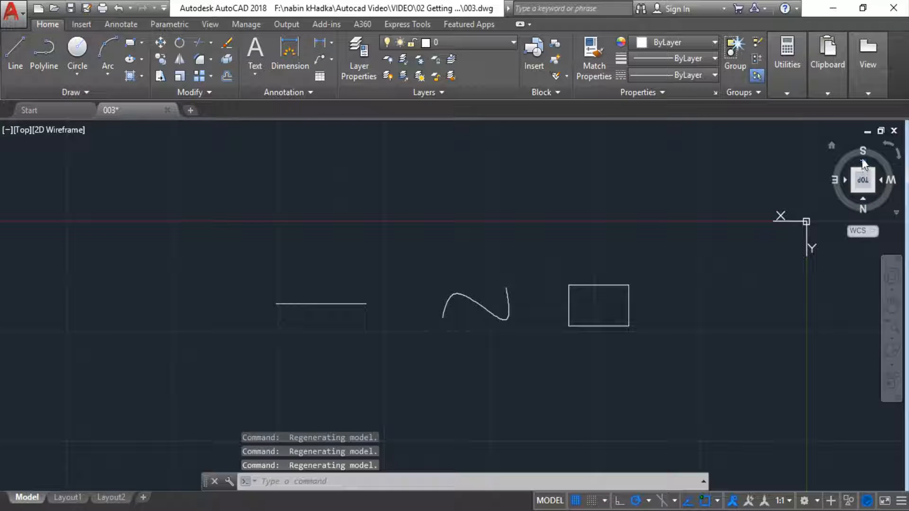
left_click(863, 164)
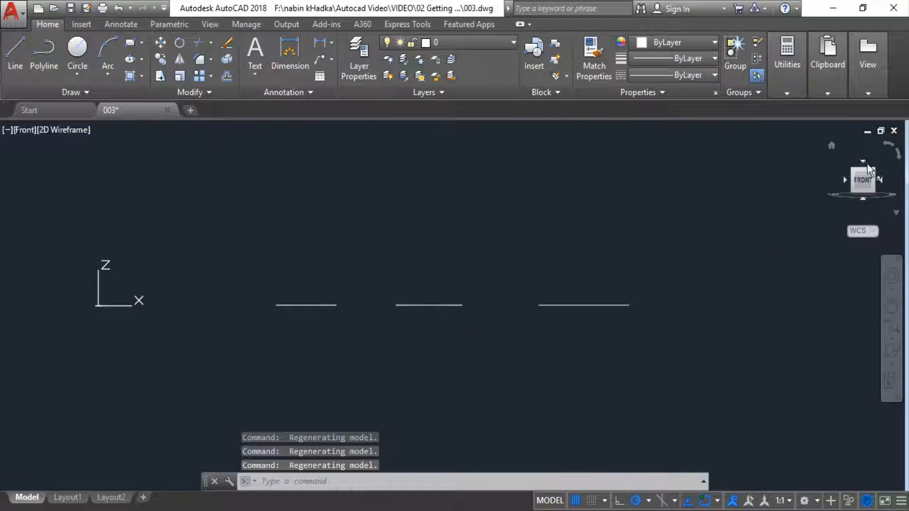
left_click(867, 167)
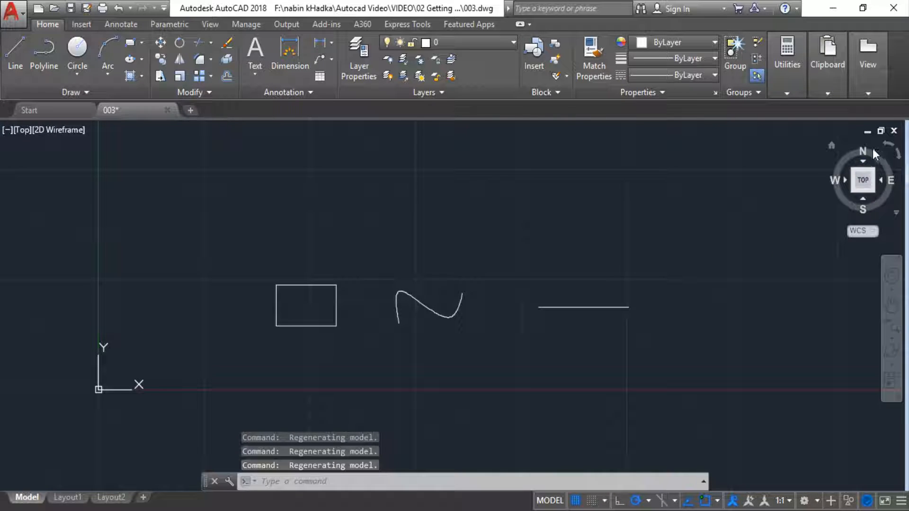